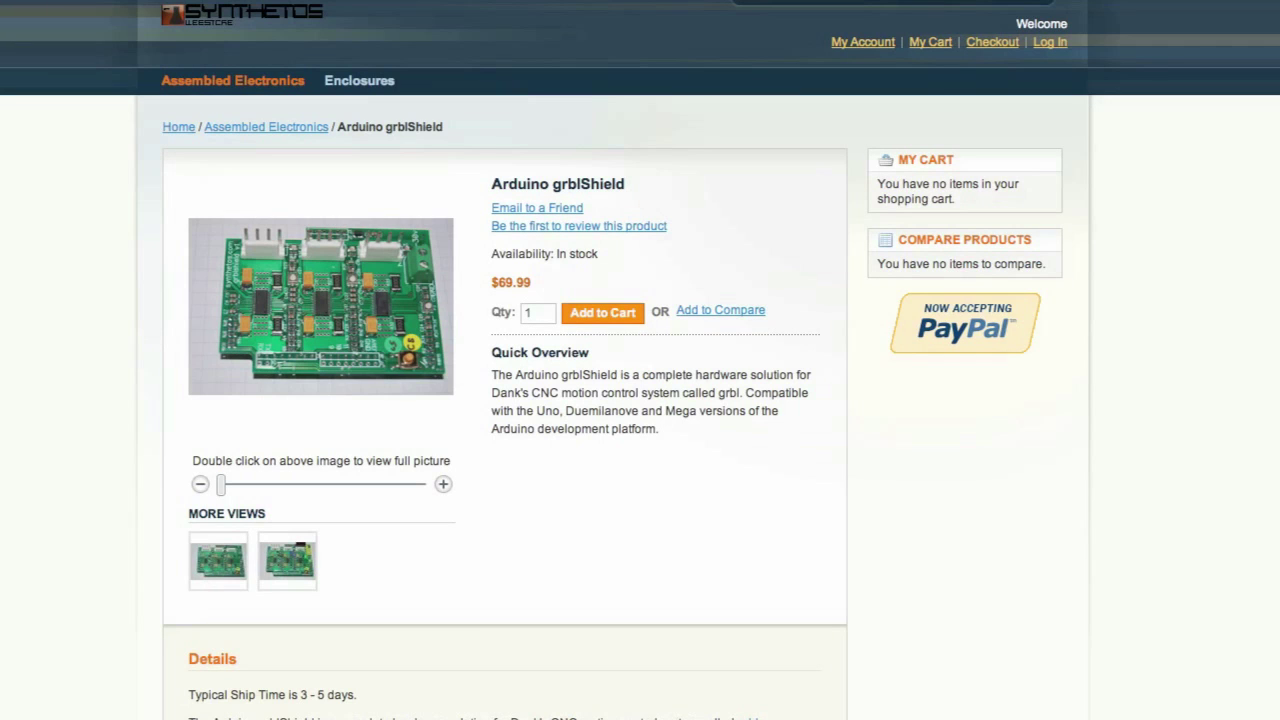
scroll(640, 400, down, 3)
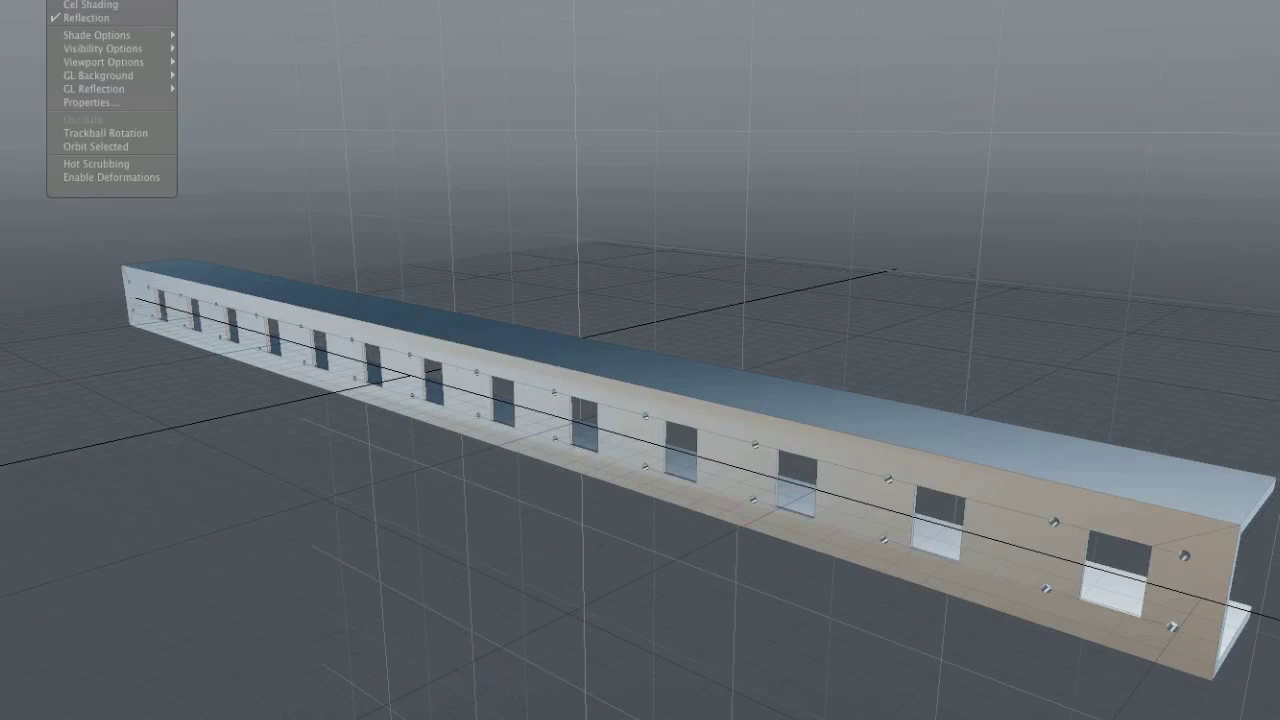
Step: Display the whole drilled channel model in a wireframe front view
key(4)
key(space)
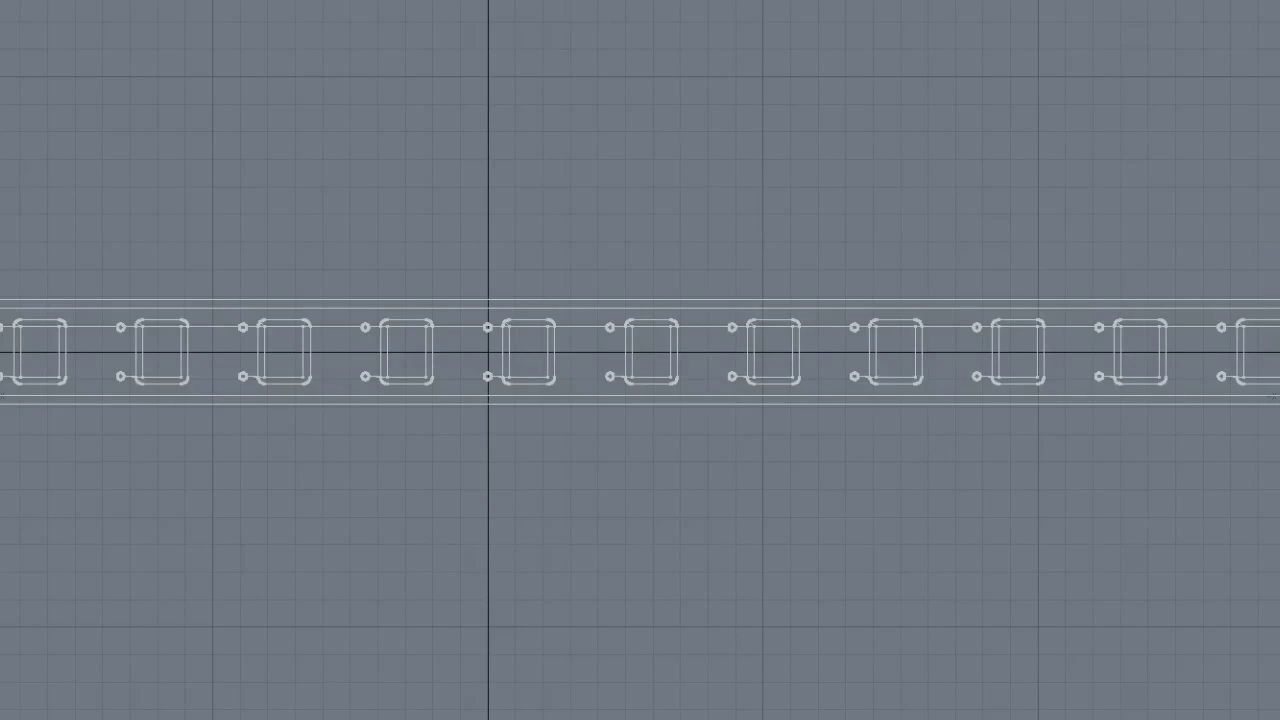
scroll(640, 360, down, 3)
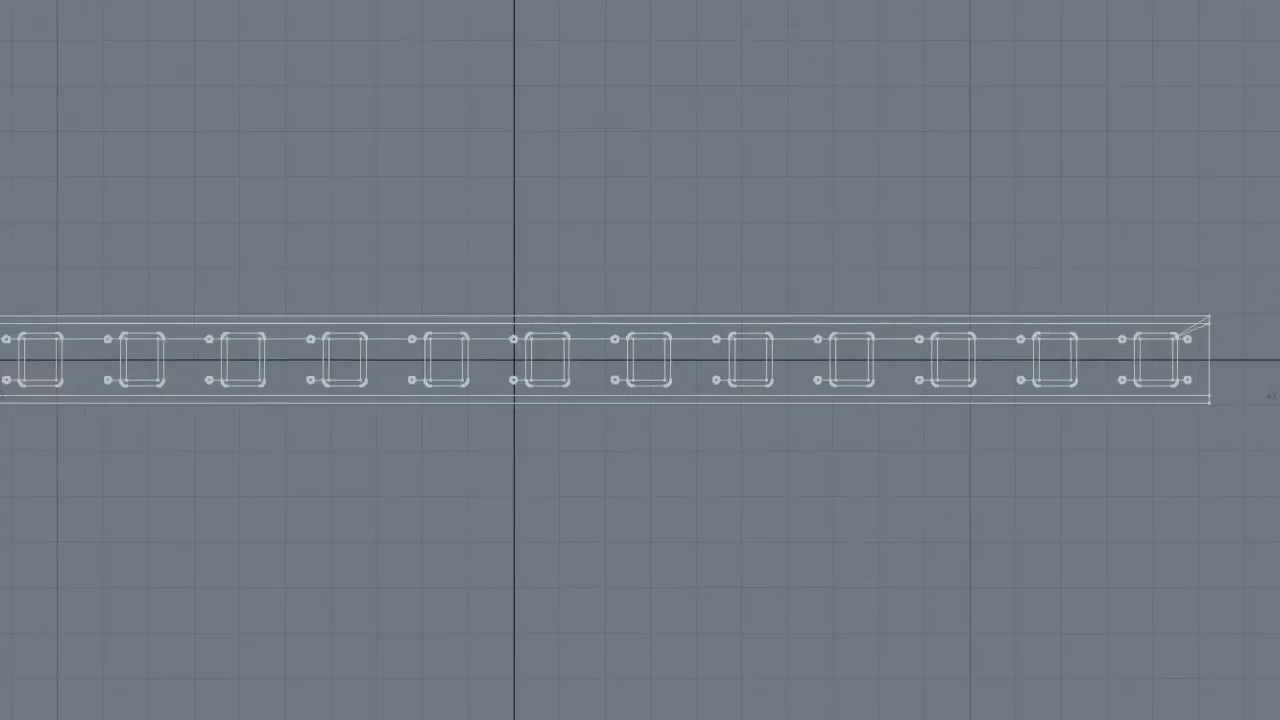
key(a)
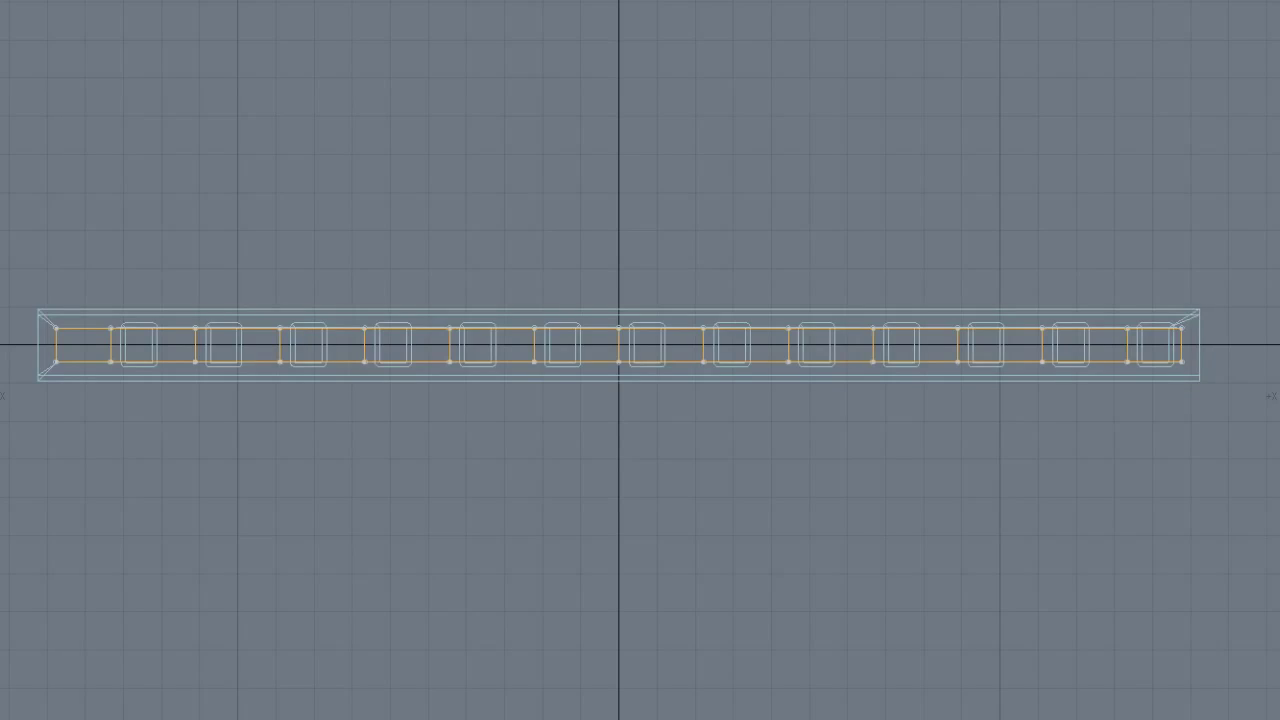
key(Escape)
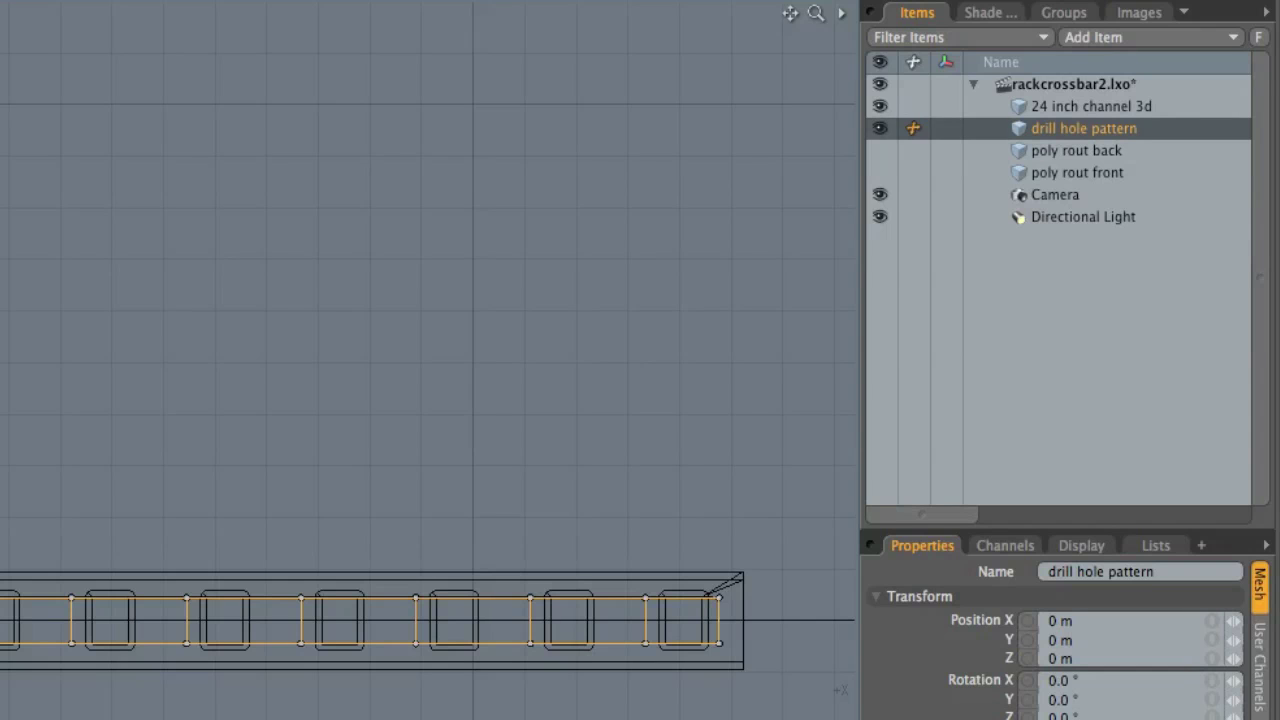
Step: Hide the drill hole pattern mesh, and show and select the poly rout front mesh
click(879, 128)
click(879, 172)
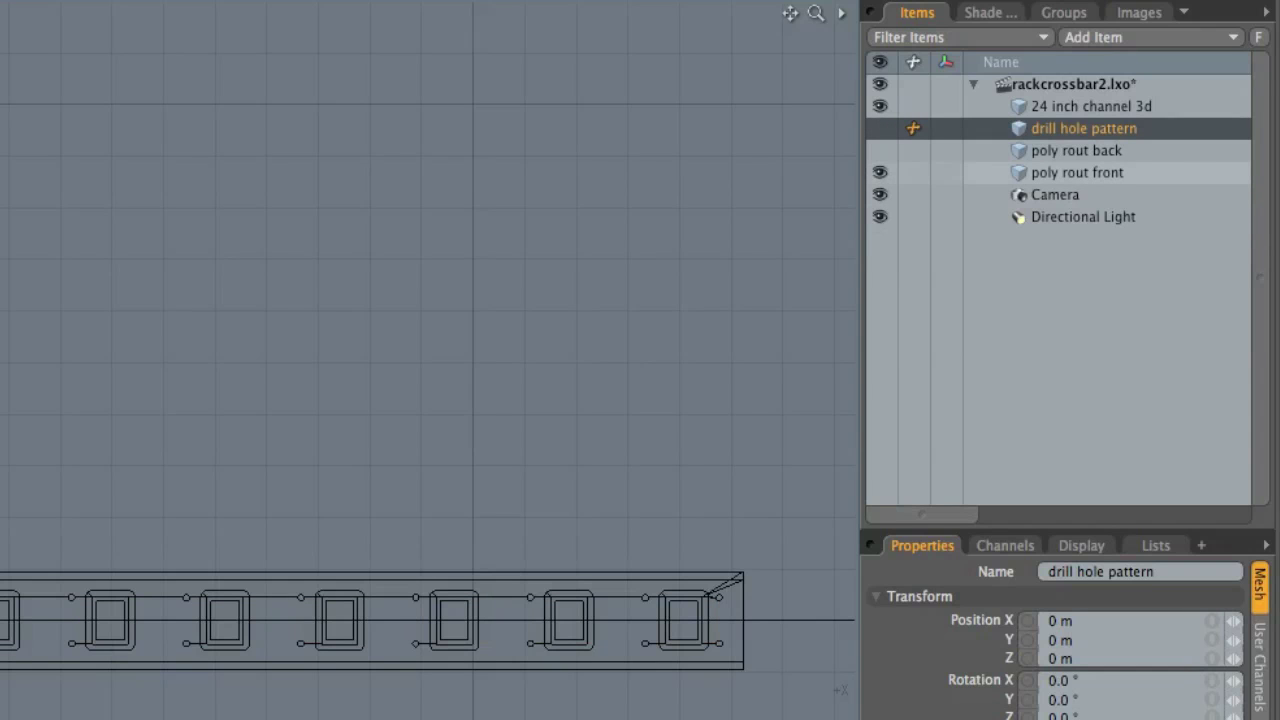
click(1077, 172)
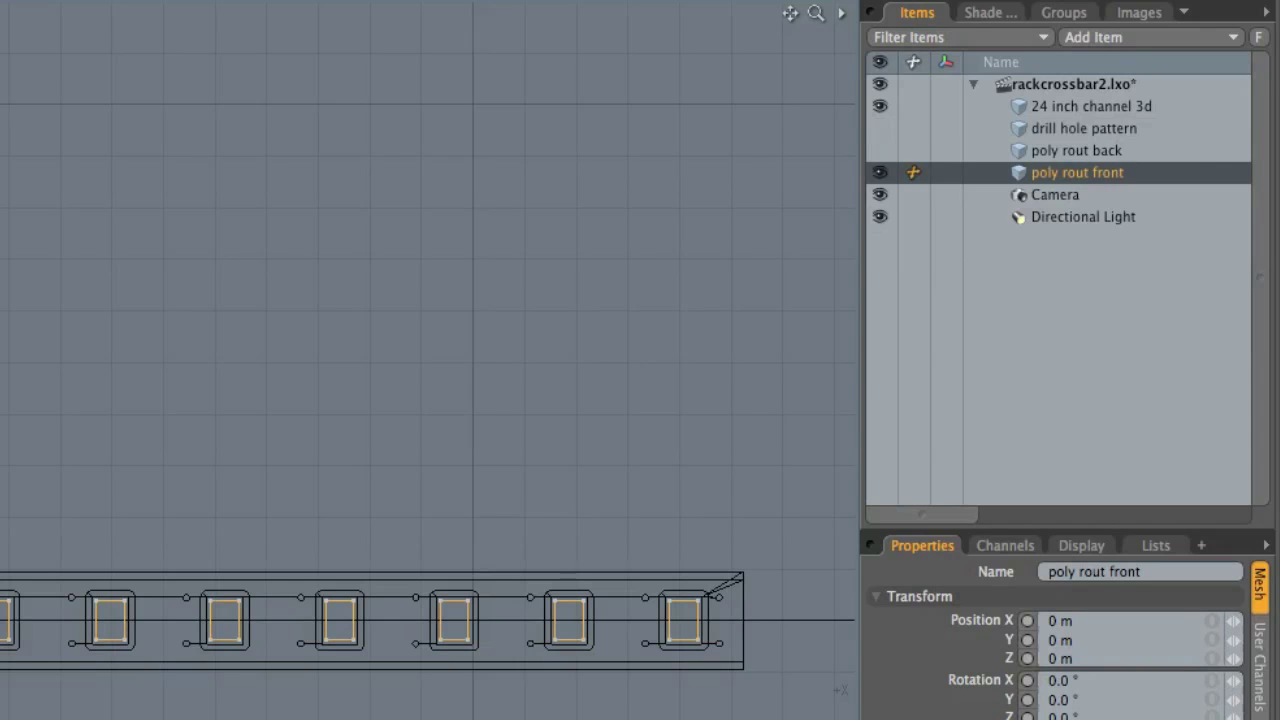
key(3)
key(ctrl+a)
Step: Show the poly rout back mesh in place of poly rout front and select it
click(880, 150)
click(880, 172)
click(1076, 150)
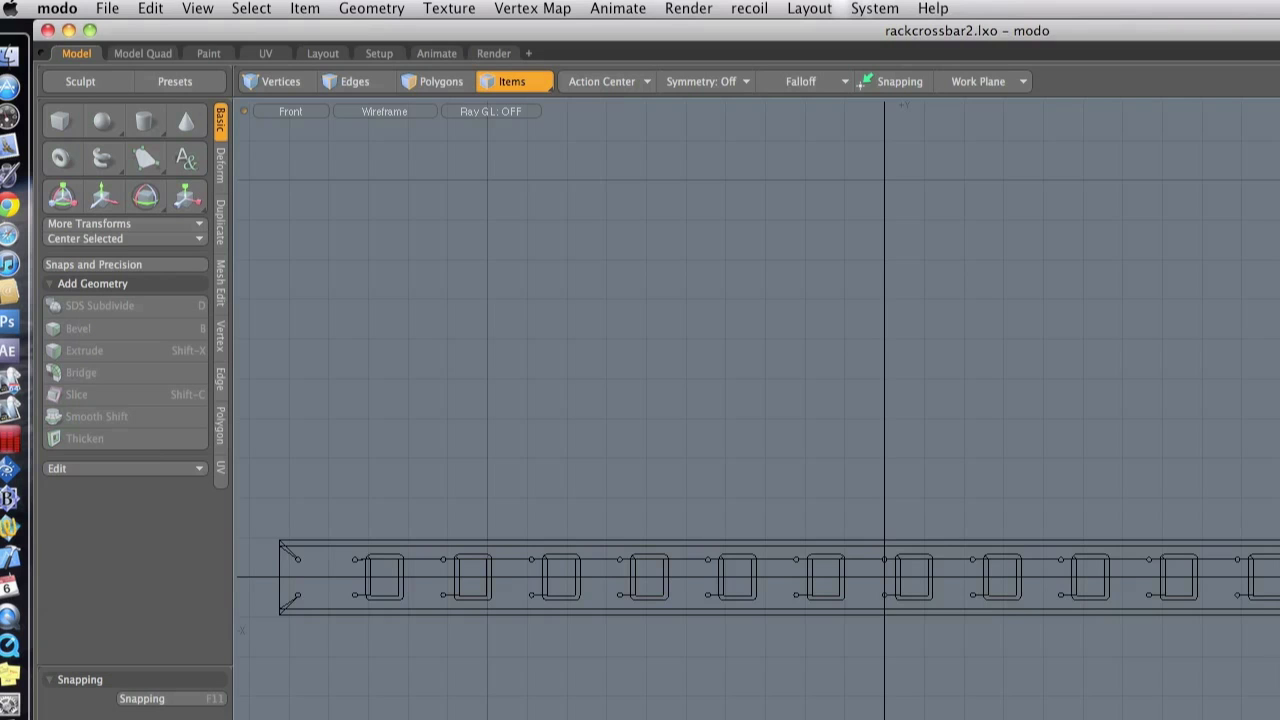
Step: Export the scene as a Wavefront OBJ named rackcrossbar2 in the grbl folder, overwriting the existing file
click(107, 8)
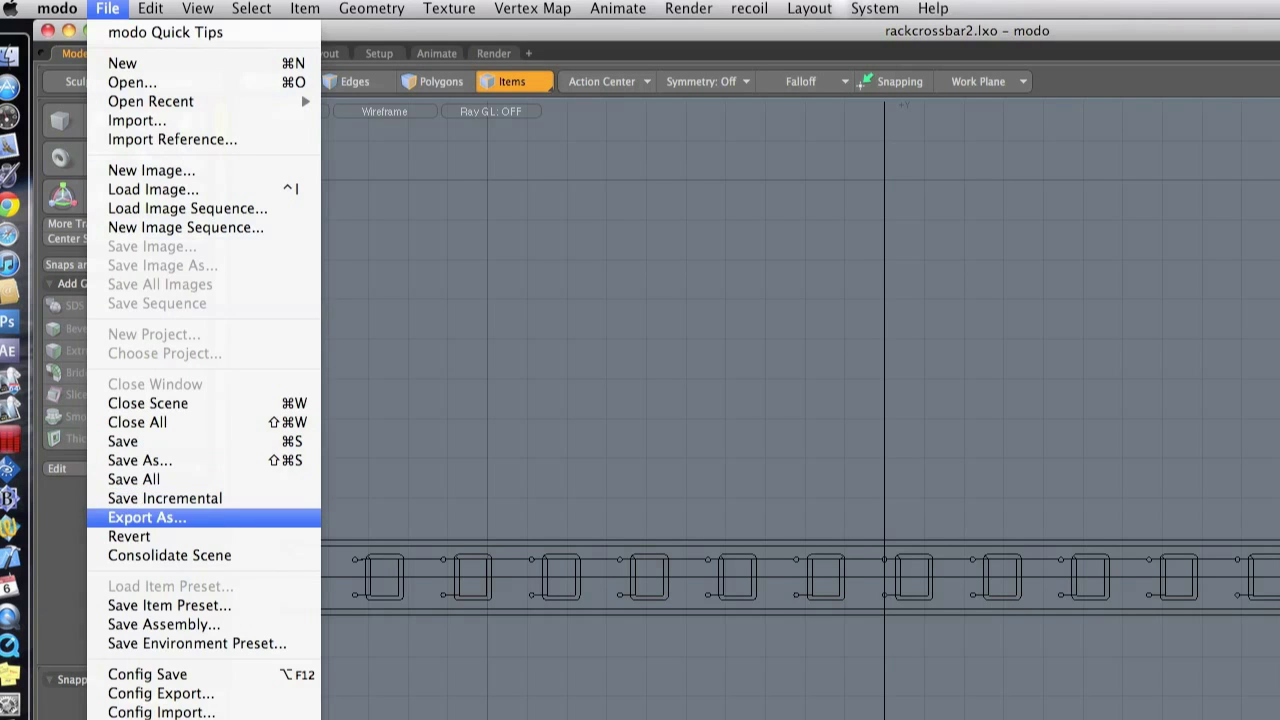
click(147, 517)
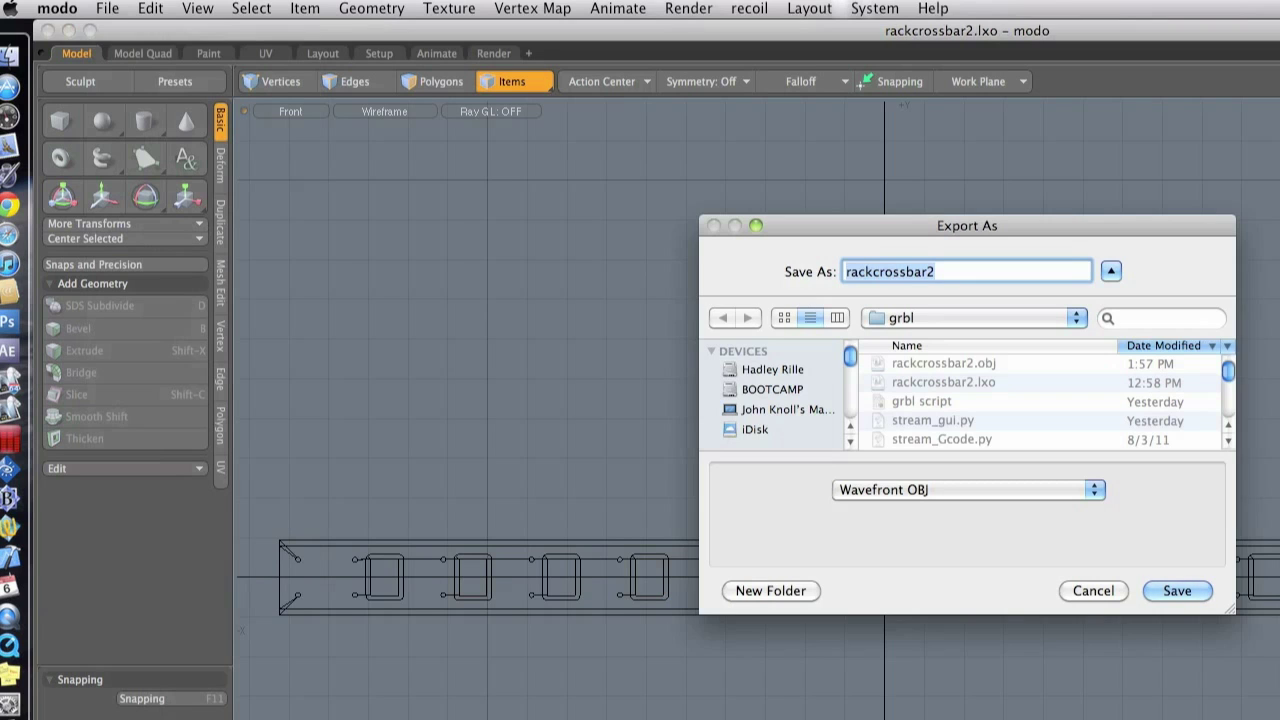
key(Return)
key(Return)
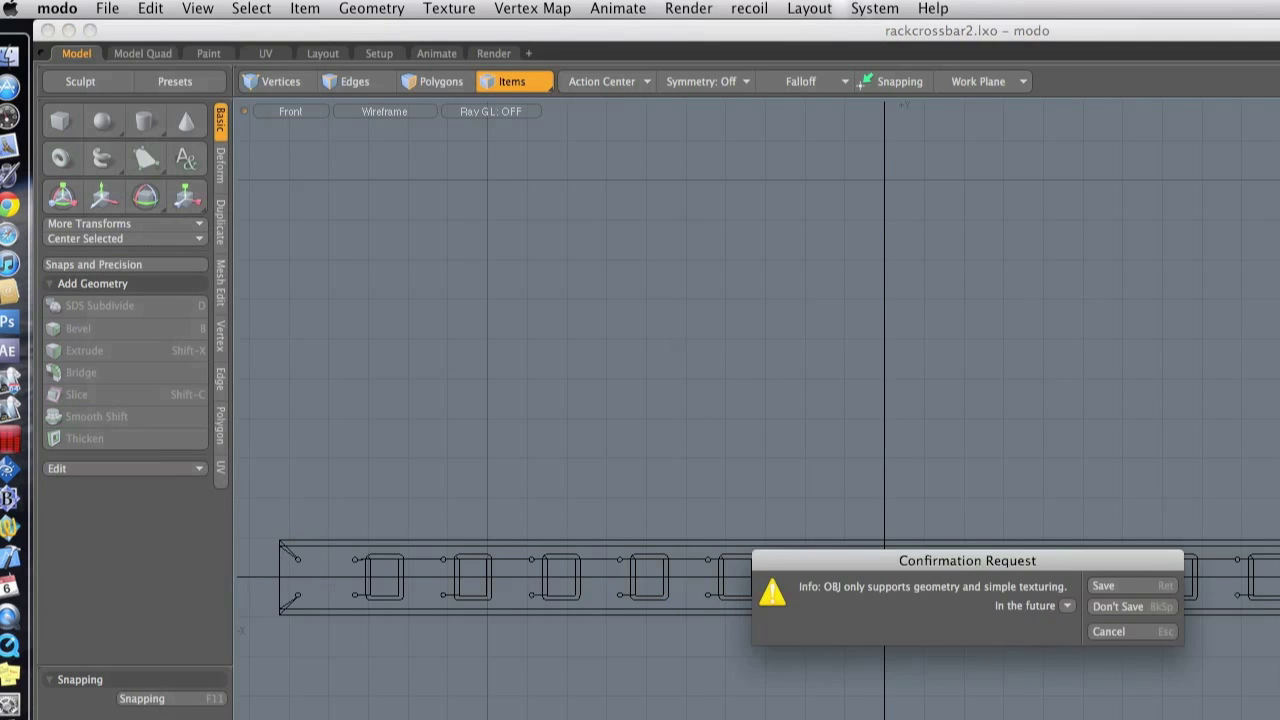
key(Return)
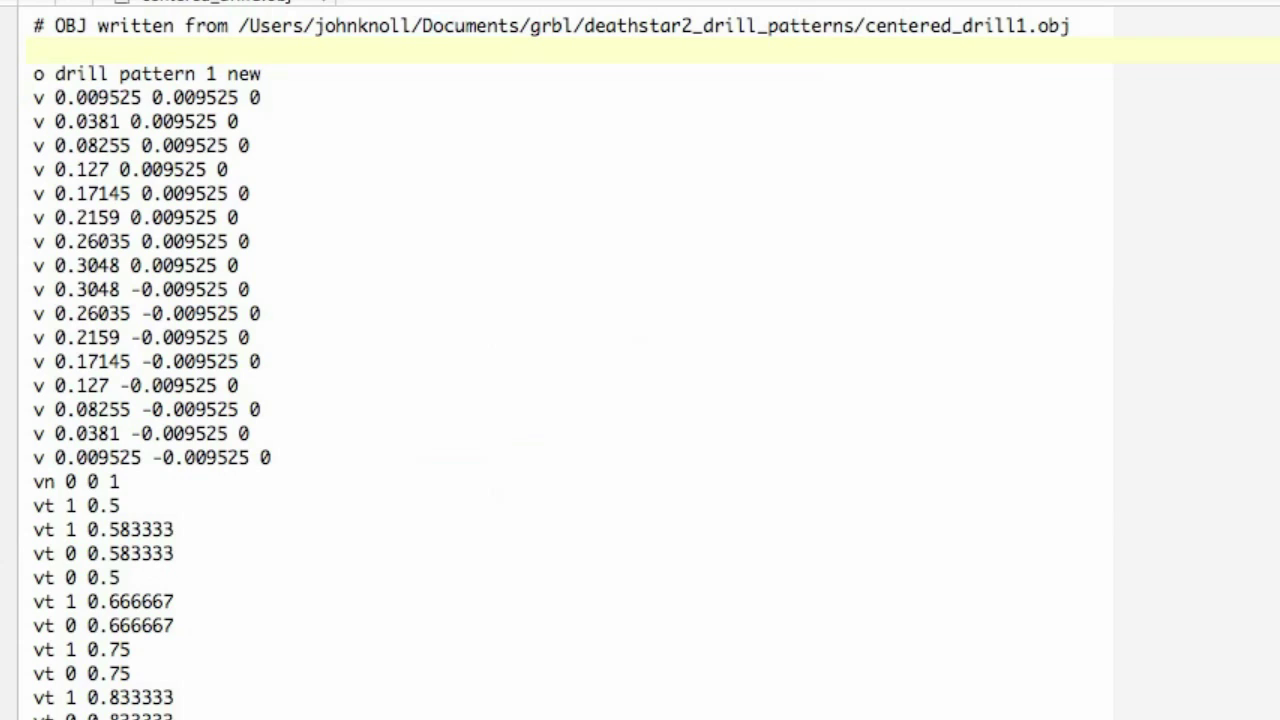
Step: Switch to the text editor and examine the object, vertex, texture and face lines of centered_drill1.obj
click(33, 73)
key(Down)
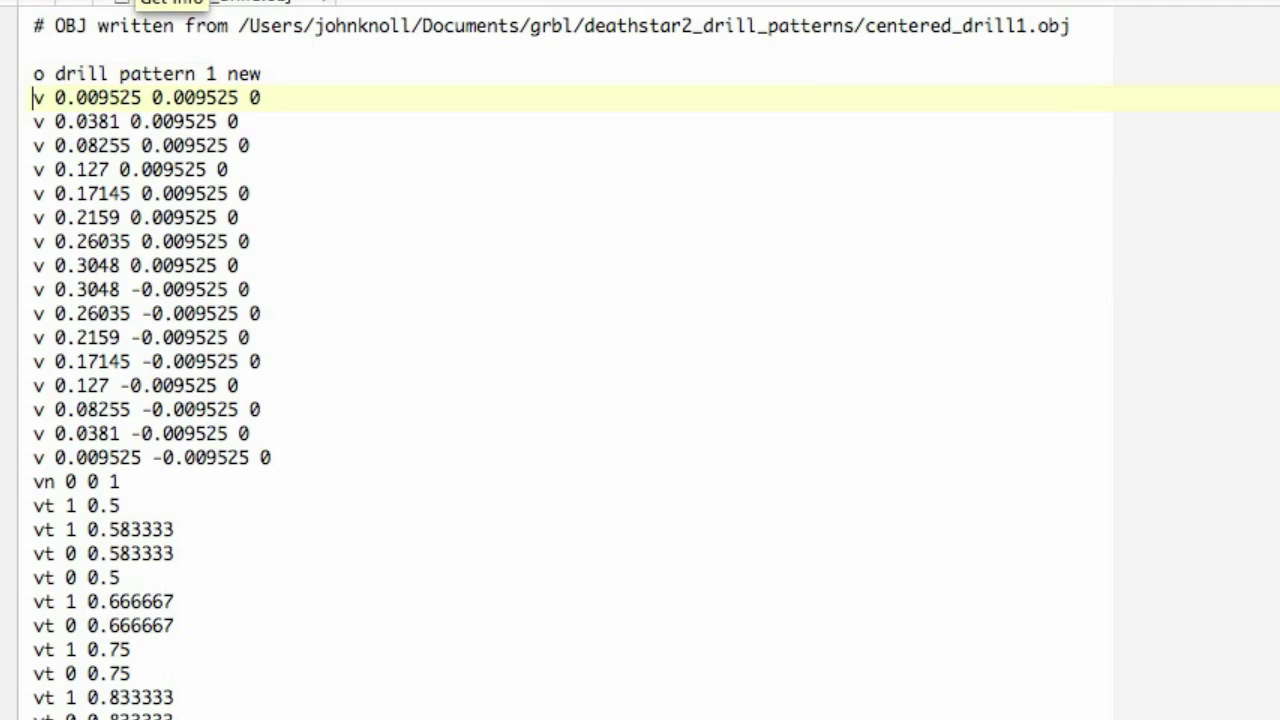
key(Down)
key(Down)
key(Down)
key(Down)
key(Down)
key(Down)
key(Down)
key(Down)
key(Down)
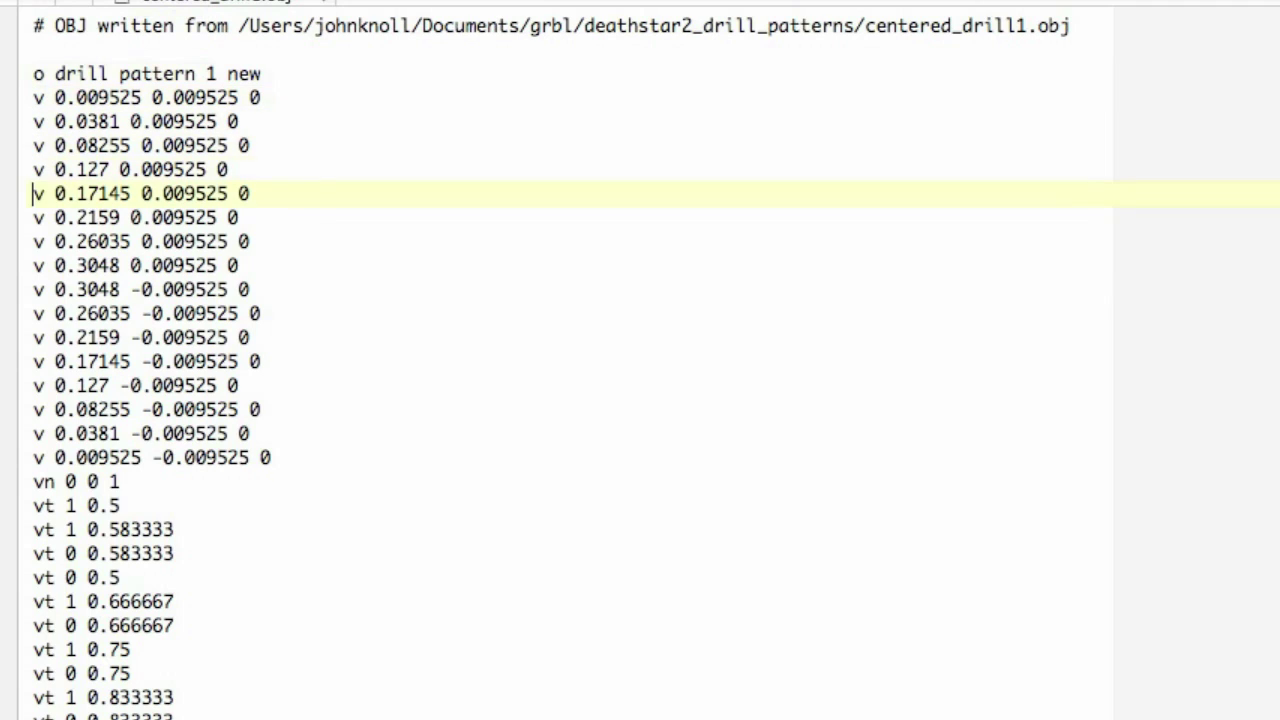
key(Down)
key(Down)
key(Down)
key(Down)
key(Down)
key(Down)
key(Down)
key(Down)
key(Down)
key(Down)
key(Down)
key(Down)
key(Down)
key(Down)
key(Down)
key(Down)
key(Down)
key(Down)
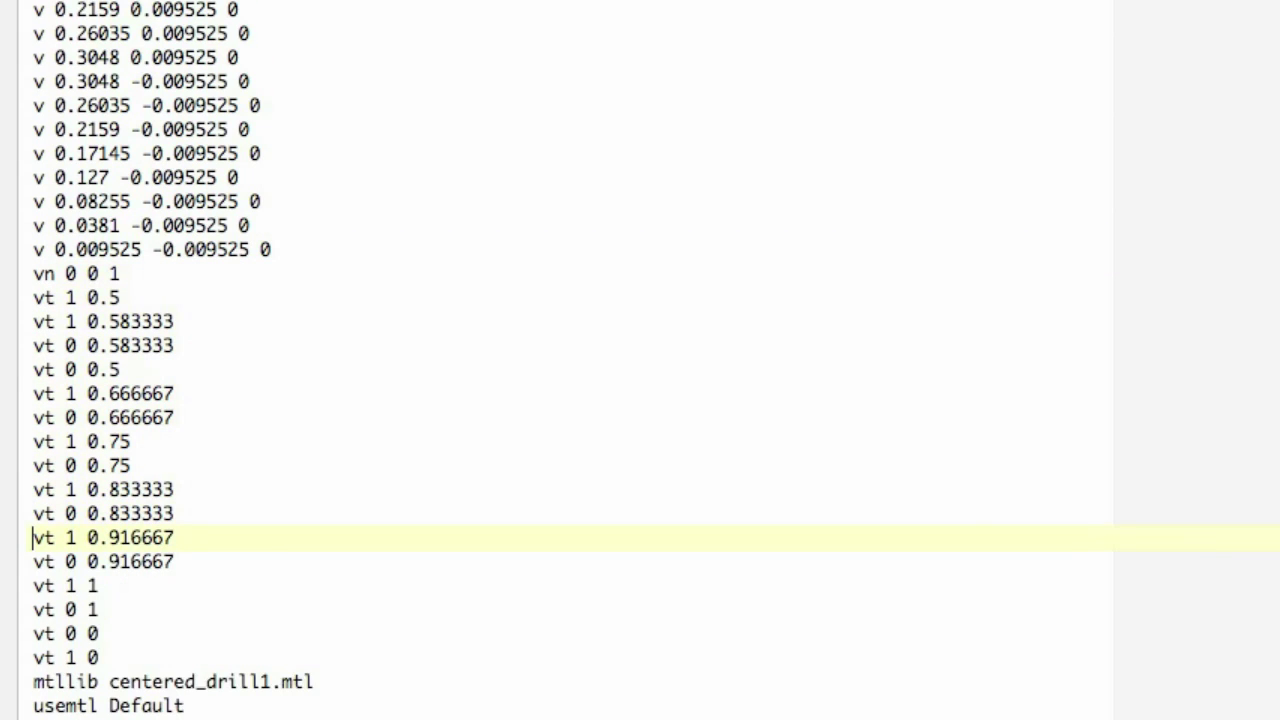
key(Down)
key(Down)
key(Down)
key(Down)
key(Down)
key(Down)
key(Down)
key(Down)
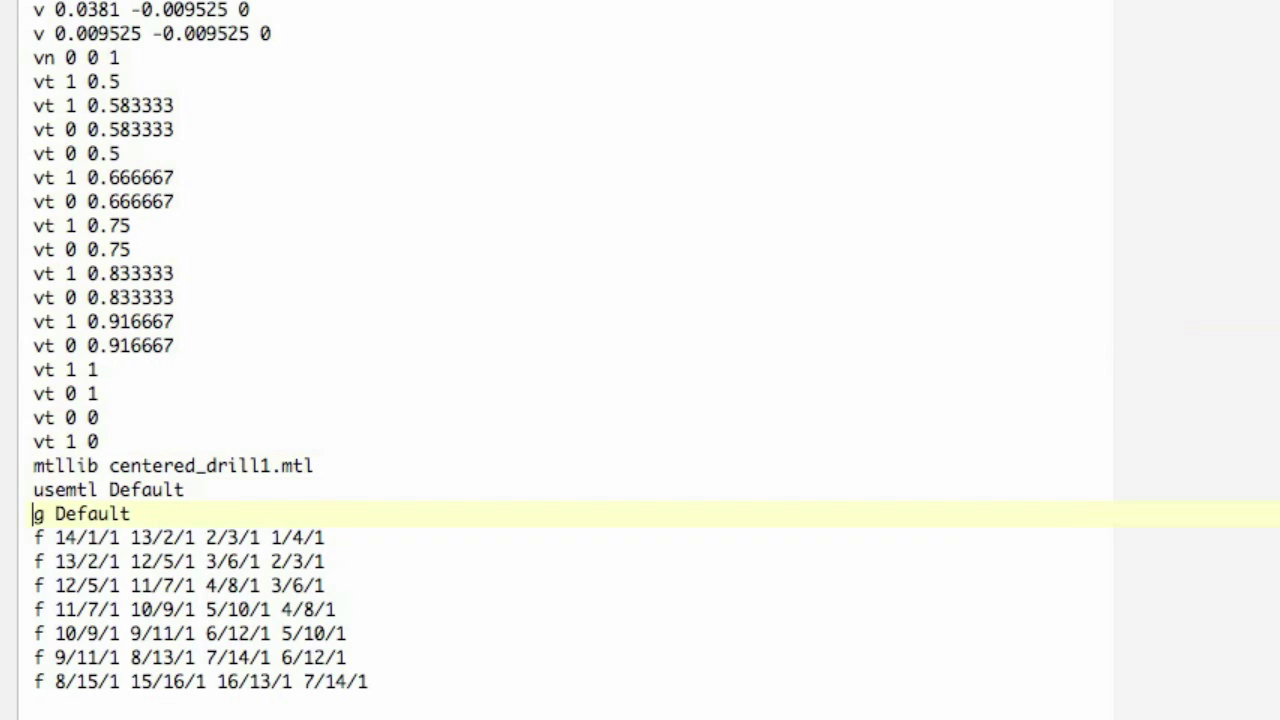
key(Down)
scroll(640, 360, up, 3)
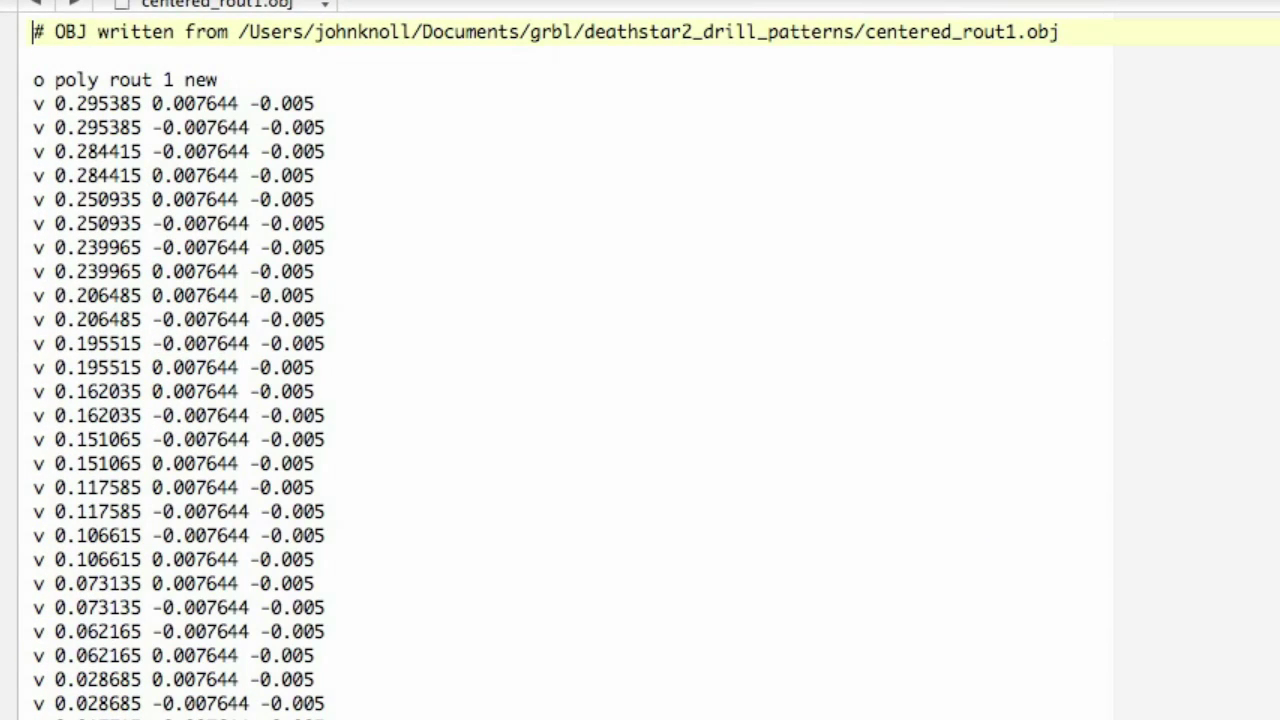
Step: Examine the list of vertex coordinates in centered_rout1.obj line by line
click(33, 80)
click(33, 103)
key(Down)
key(Down)
key(Down)
key(Down)
key(Down)
key(Down)
key(Down)
key(Down)
key(Down)
key(Down)
key(Down)
key(Down)
key(Down)
key(Down)
key(Down)
key(Down)
key(Down)
key(Down)
key(Down)
key(Down)
key(Down)
key(Down)
key(Down)
key(Down)
key(Down)
key(Down)
key(Down)
key(Down)
key(Down)
key(Down)
key(Down)
key(Down)
key(Down)
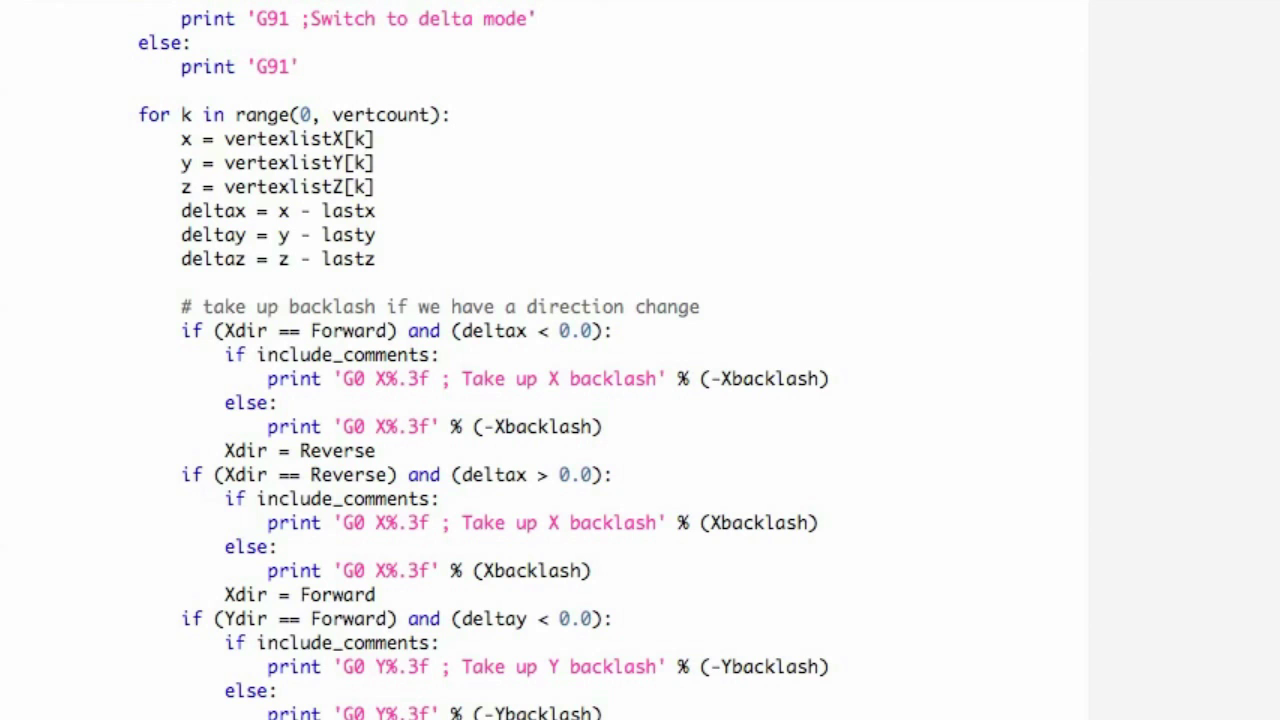
Step: Review the header, globals and closest-point function of the obj_to_gcode_graphical.py script
scroll(544, 360, up, 15)
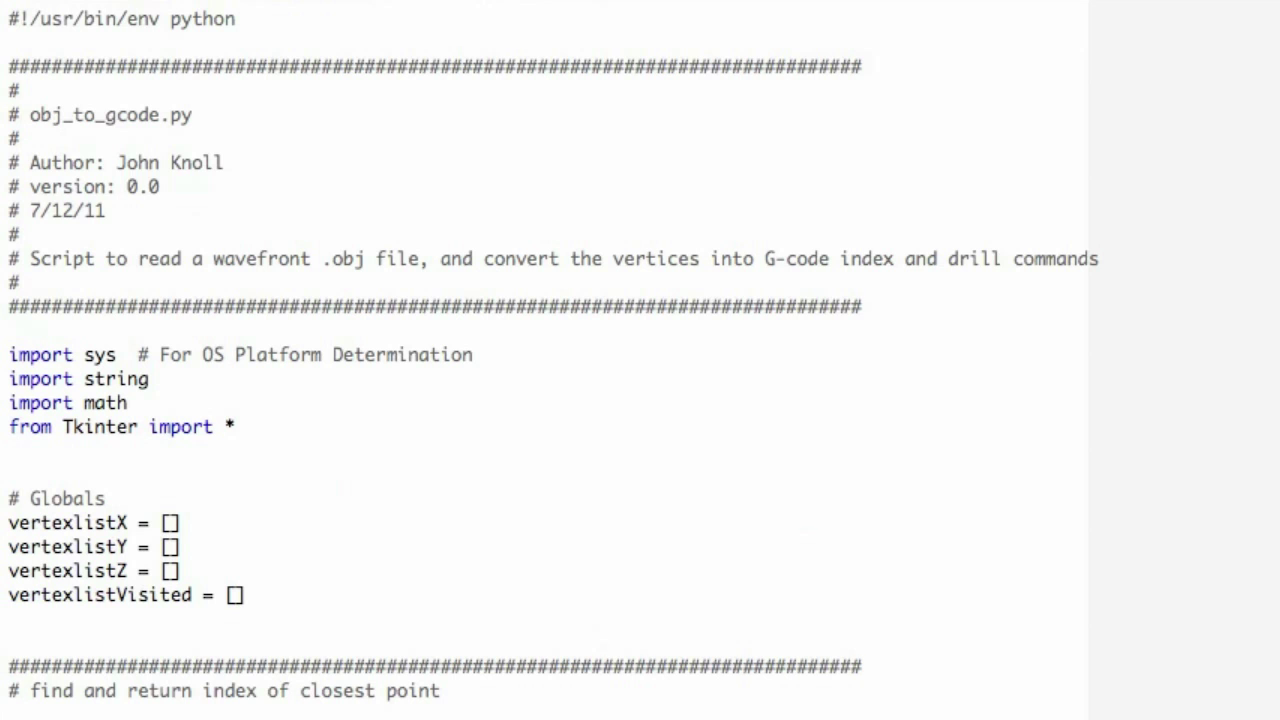
scroll(544, 360, down, 12)
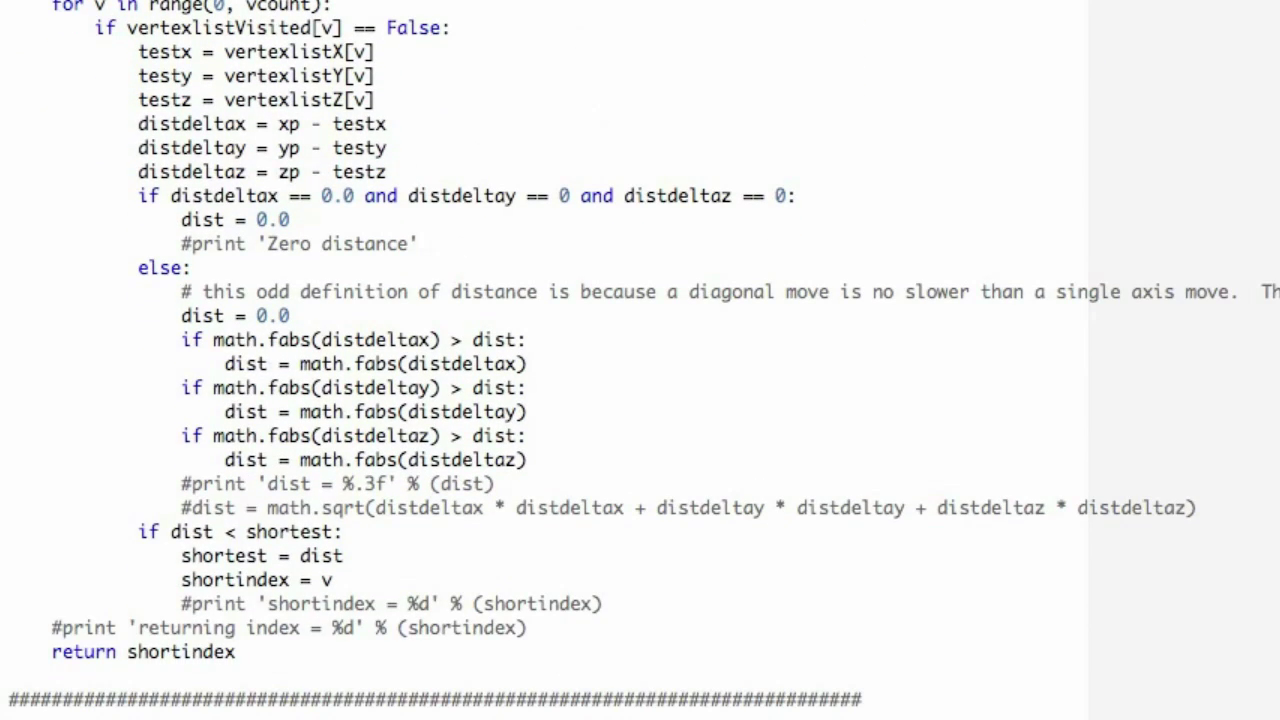
Step: Switch to Terminal, run obj_to_gcode_graphical.py with Python on deathstar2_drill_patterns/centered_drill1.obj, and highlight the generated G-code
text(python )
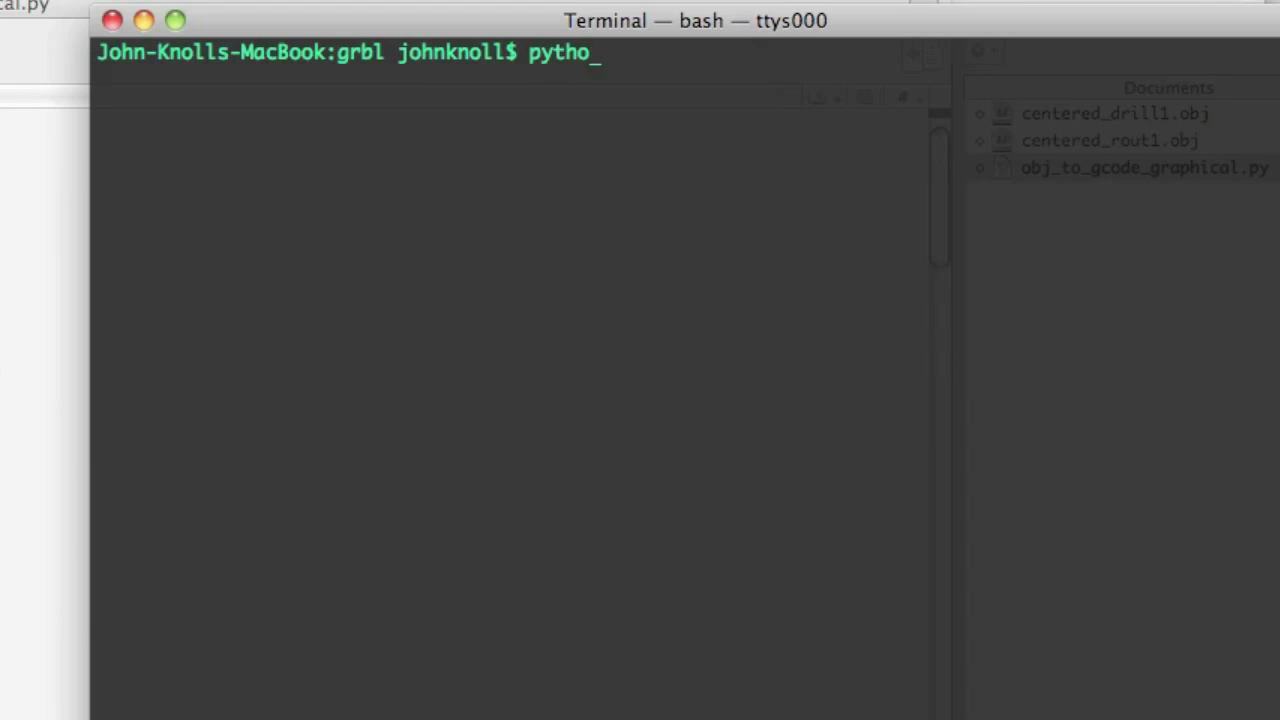
text(obj_to_gcode)
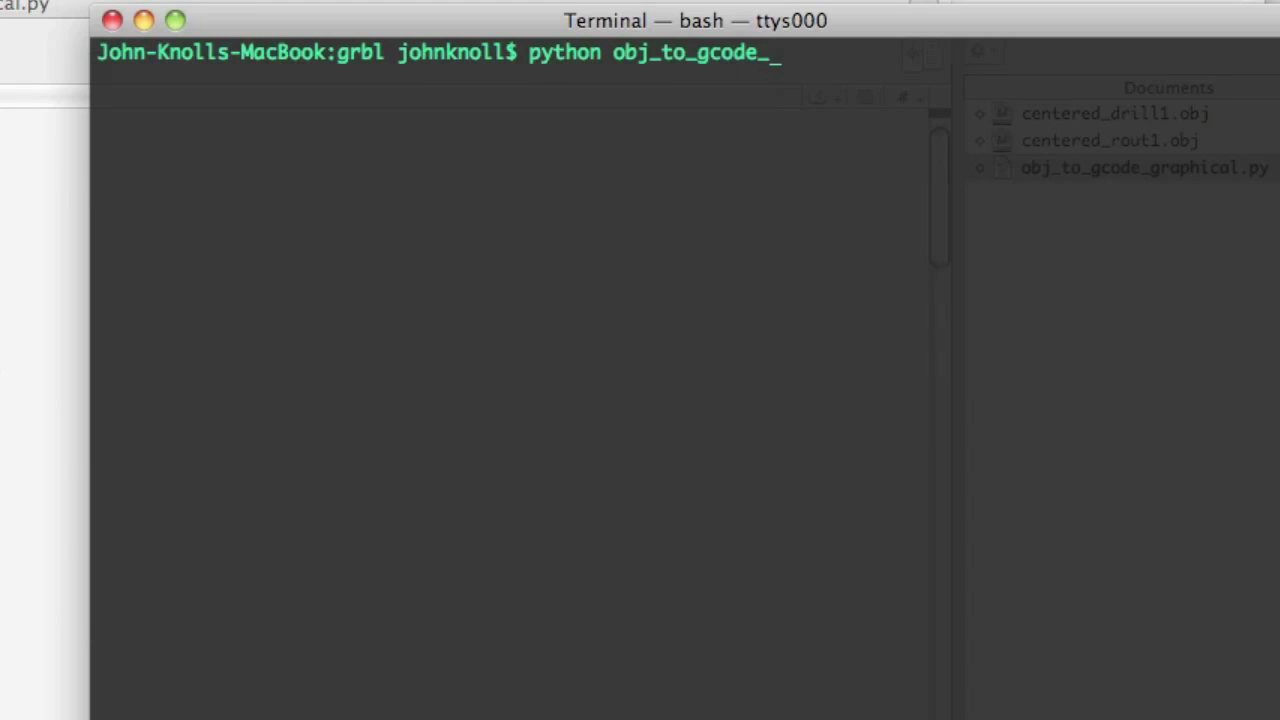
text(_graphical.py dea)
key(Tab)
text(centered_drill)
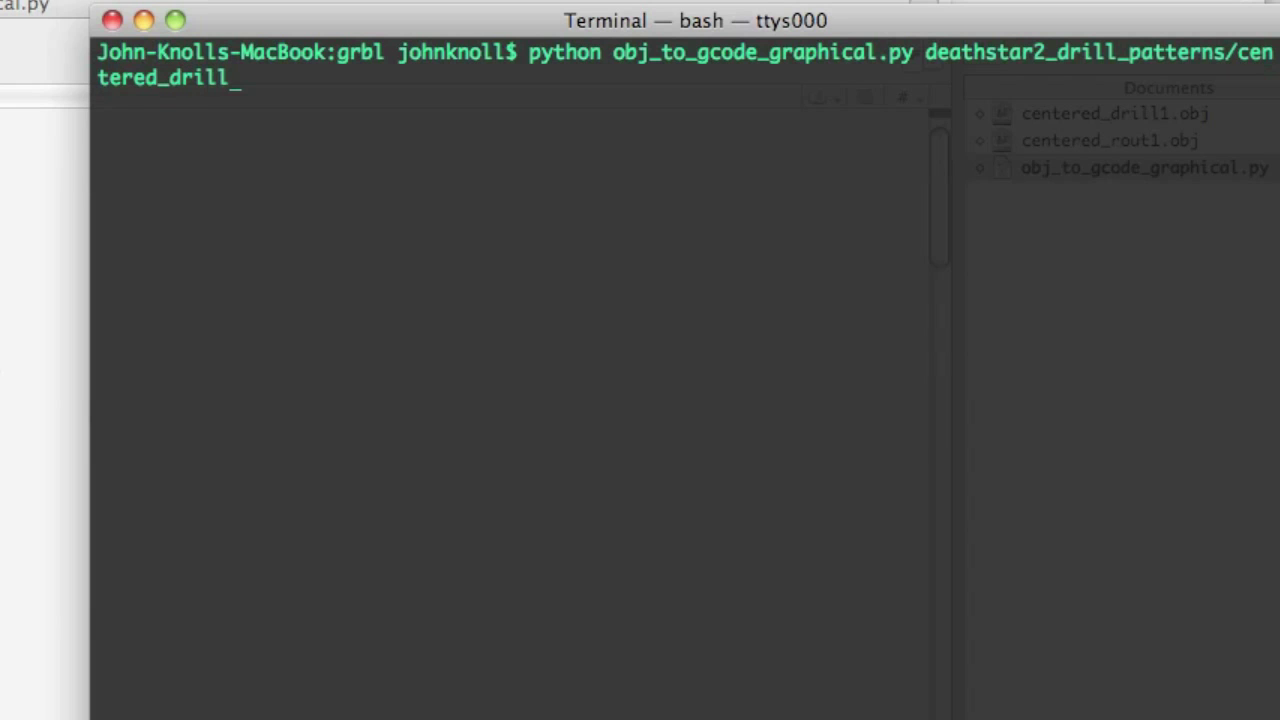
text(1.obj)
key(Return)
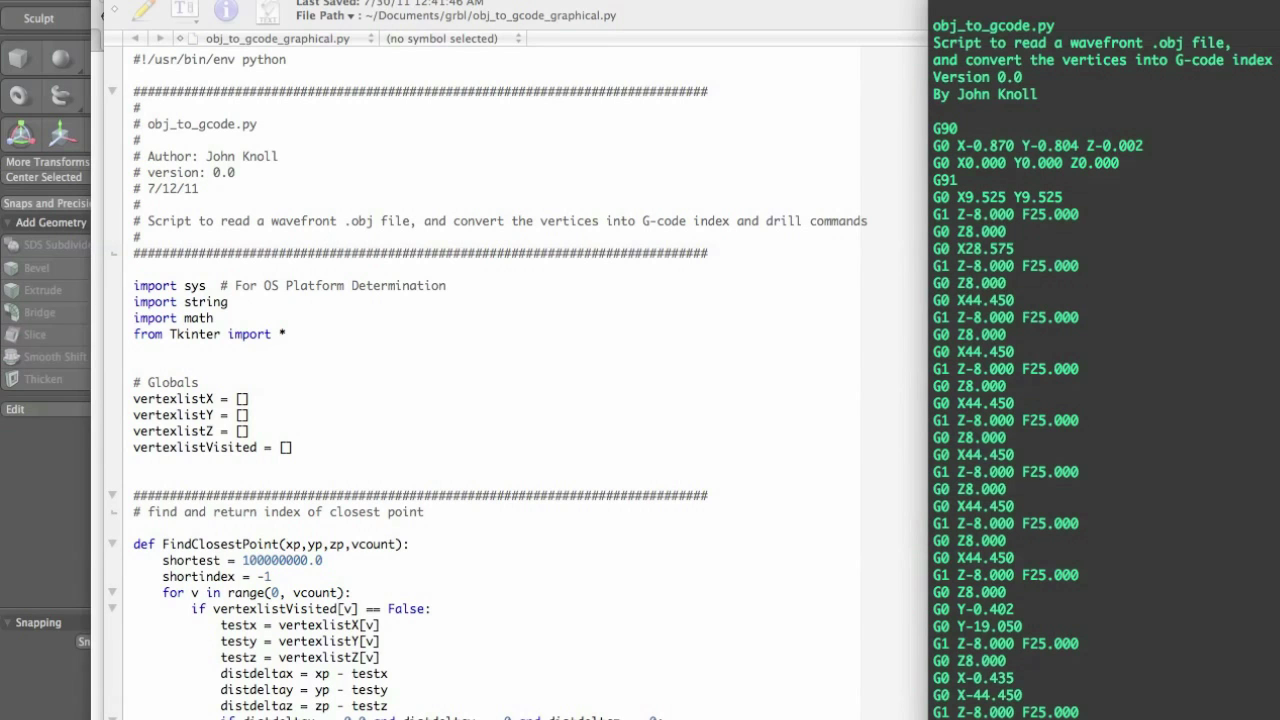
drag(933, 122, 1123, 719)
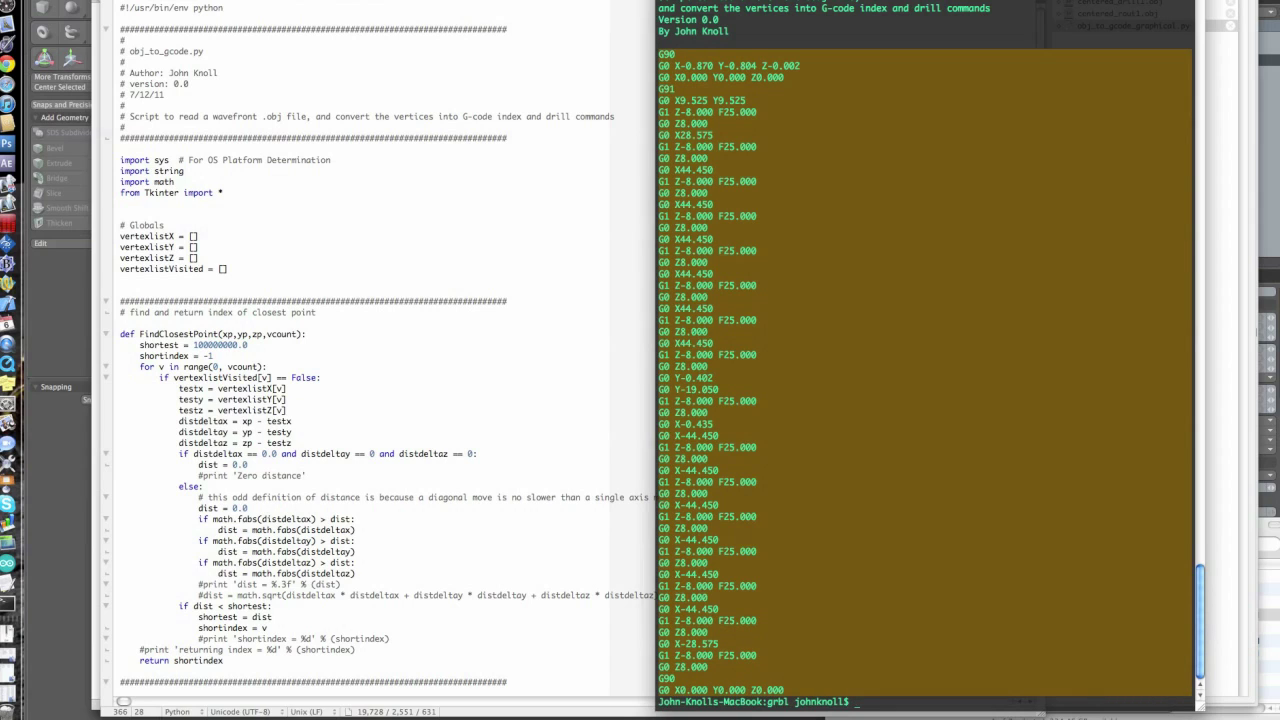
key(Escape)
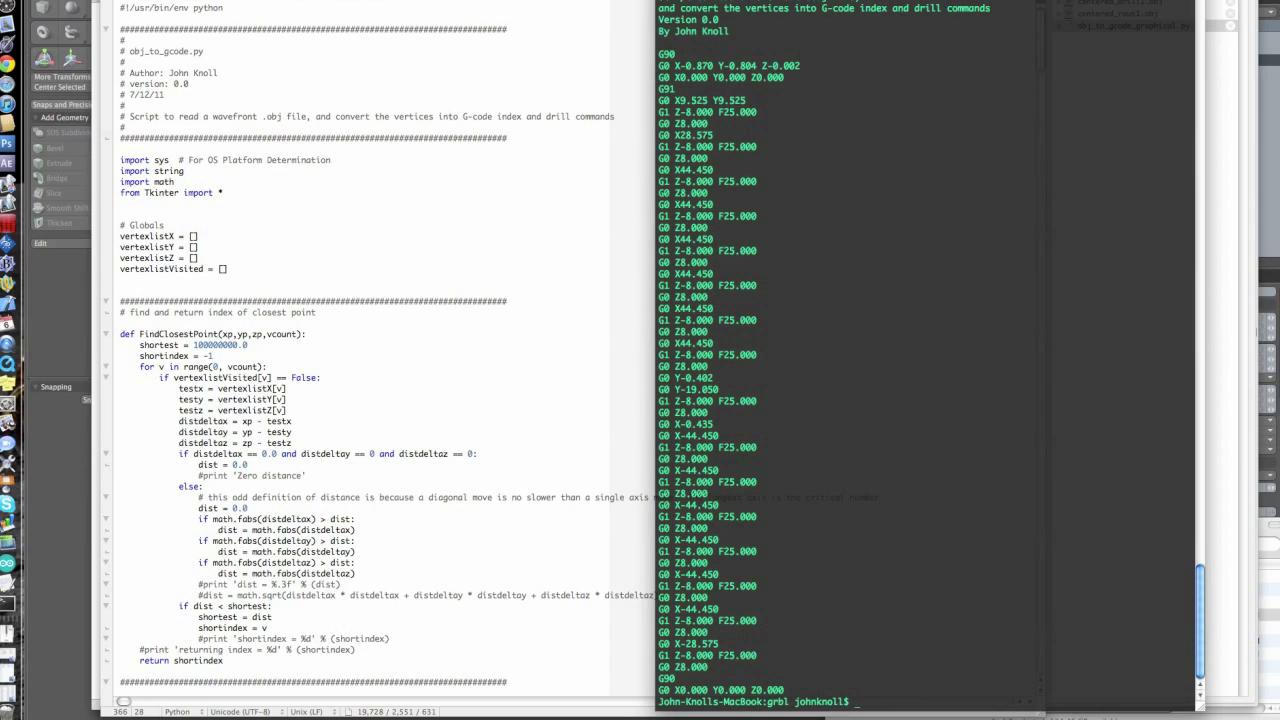
Step: Rerun the G-code conversion script on the centered_rout1 pattern instead of the drill pattern
key(Up)
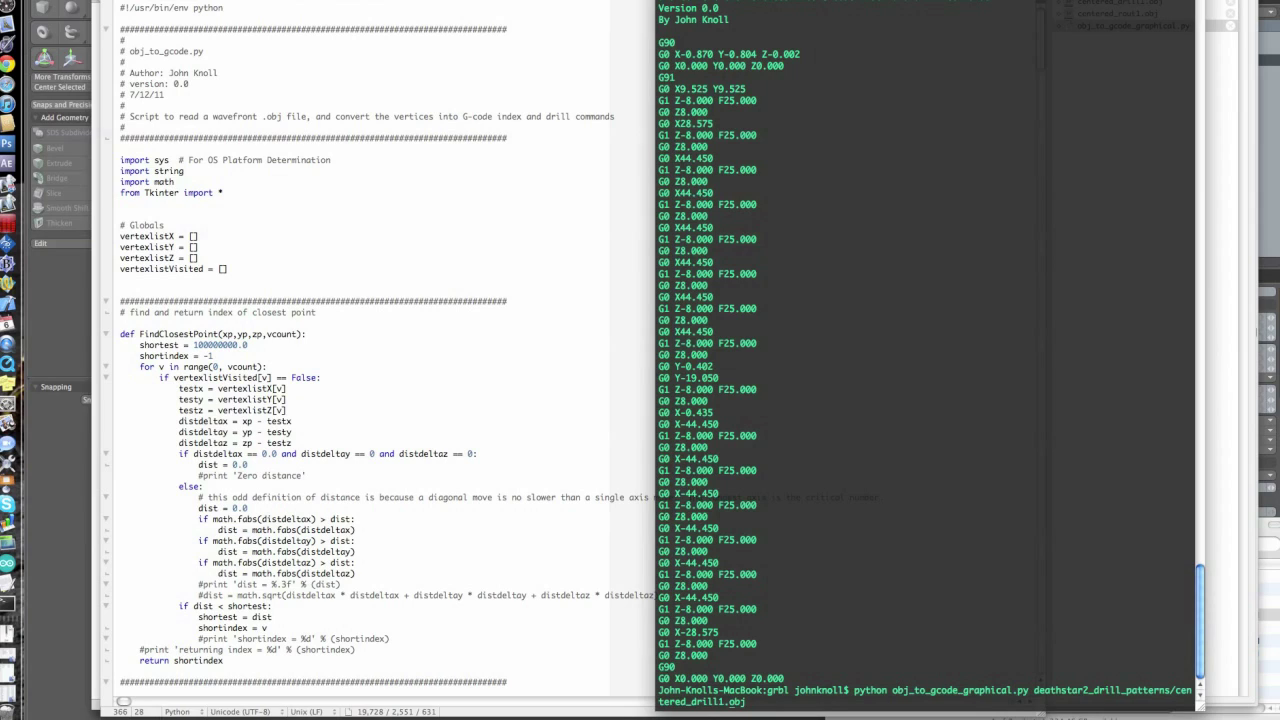
key(BackSpace)
key(BackSpace)
key(BackSpace)
key(BackSpace)
key(BackSpace)
key(BackSpace)
text(rout1)
key(Return)
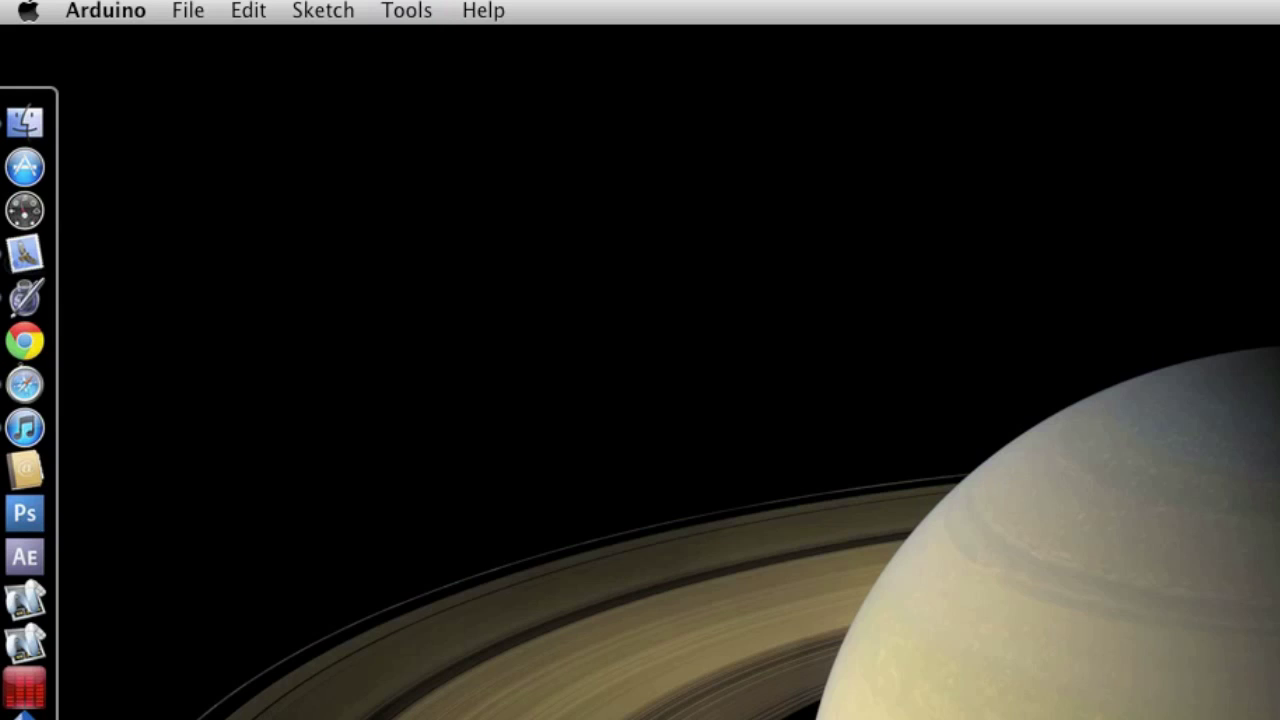
Step: Switch to Arduino and open the Serial Monitor
click(406, 10)
key(Down)
key(Down)
key(Down)
key(Down)
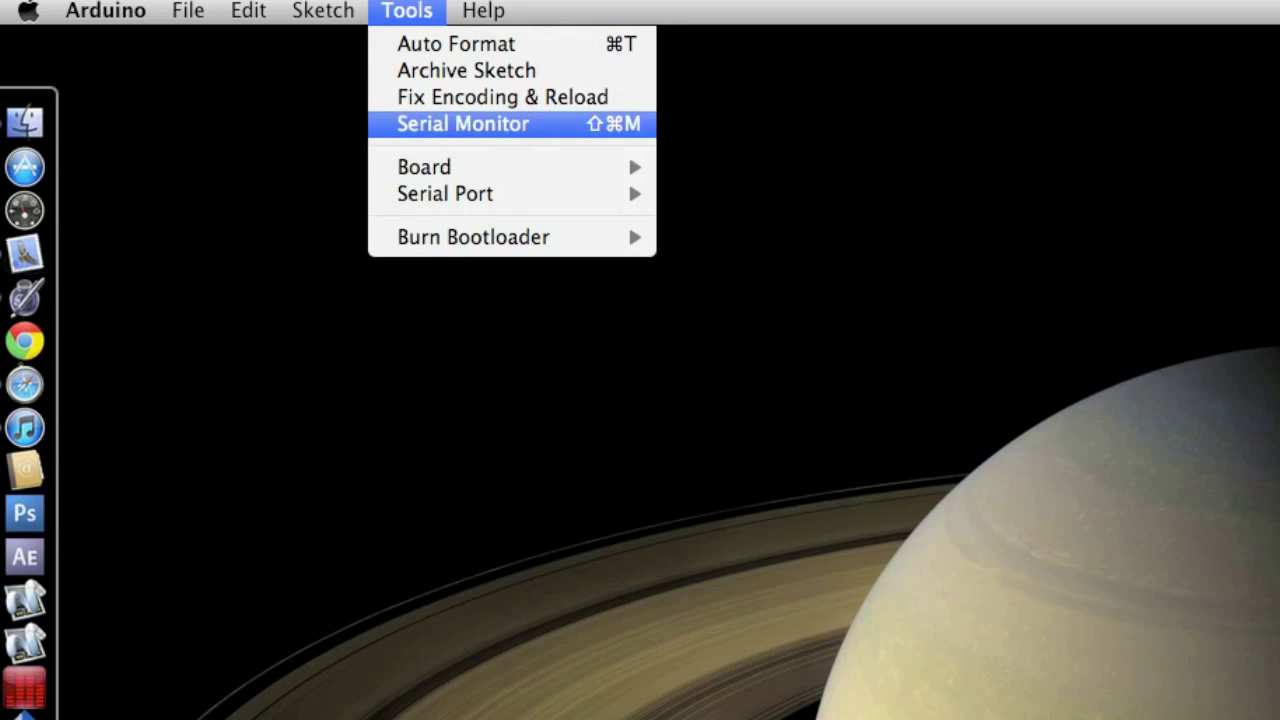
key(Return)
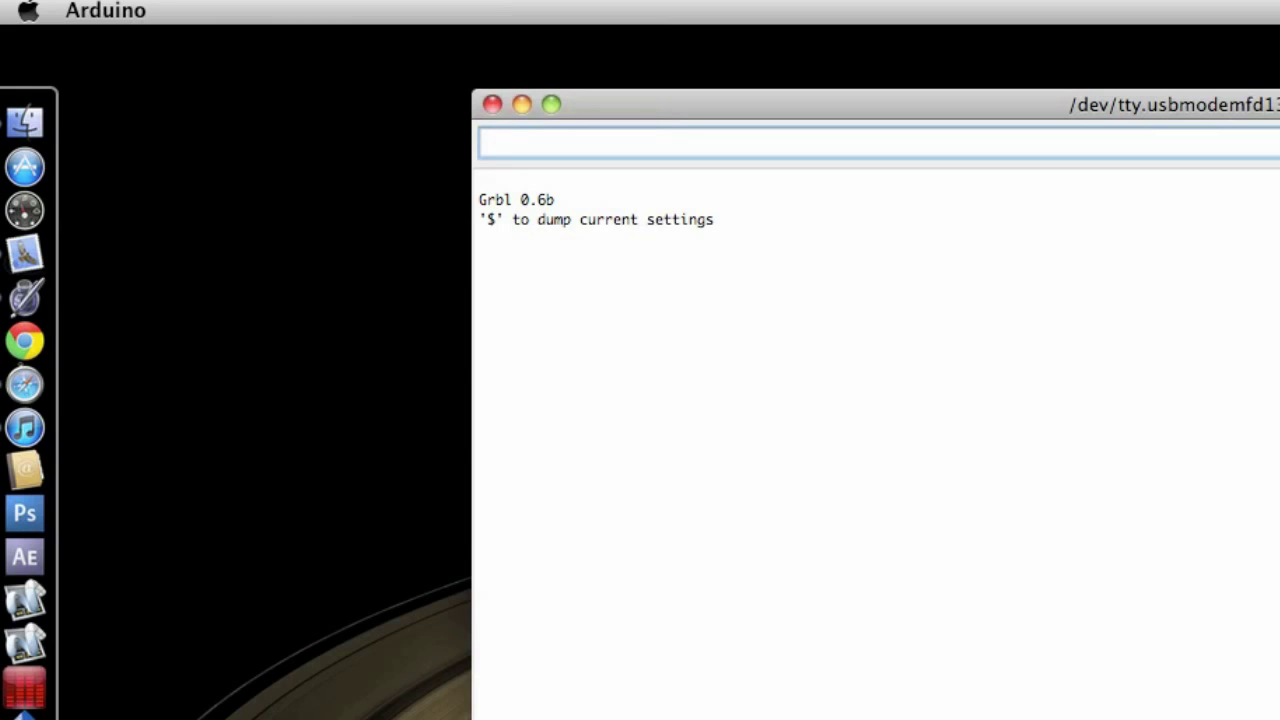
Step: Dump Grbl's current settings with the $ command, and enter the move command g0x10y5z5
text($)
key(Return)
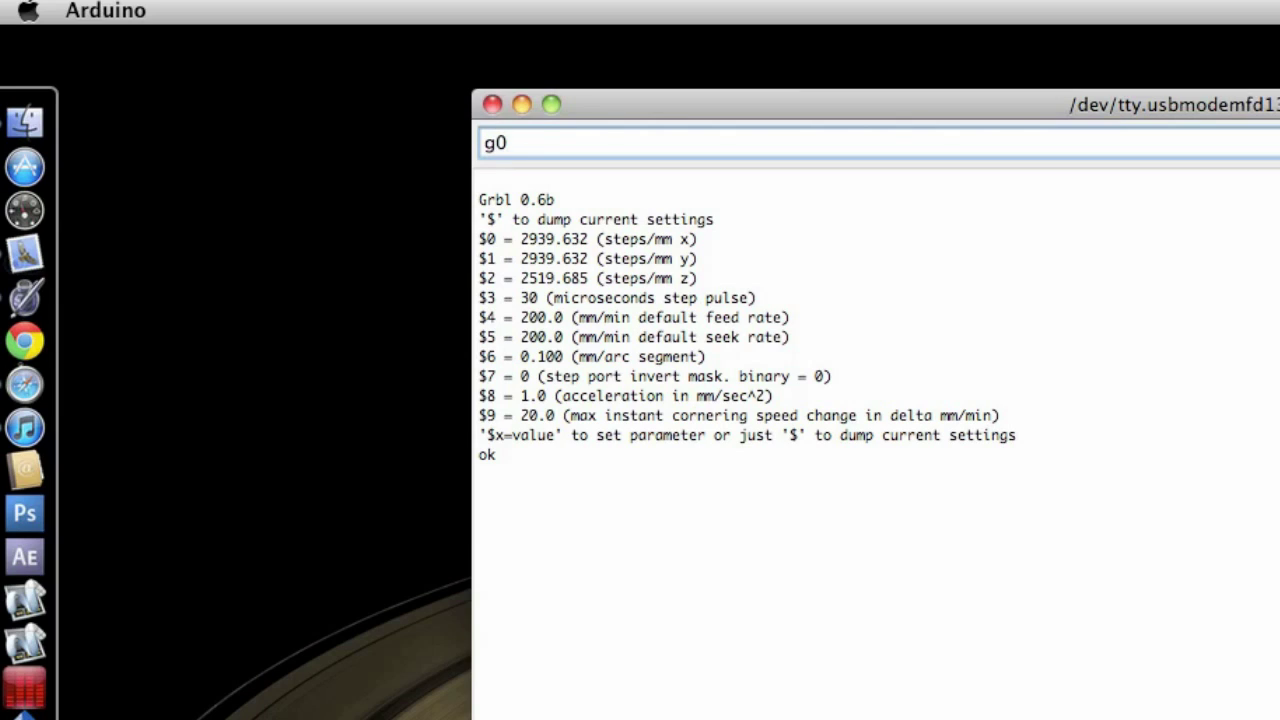
text(x10y5z5)
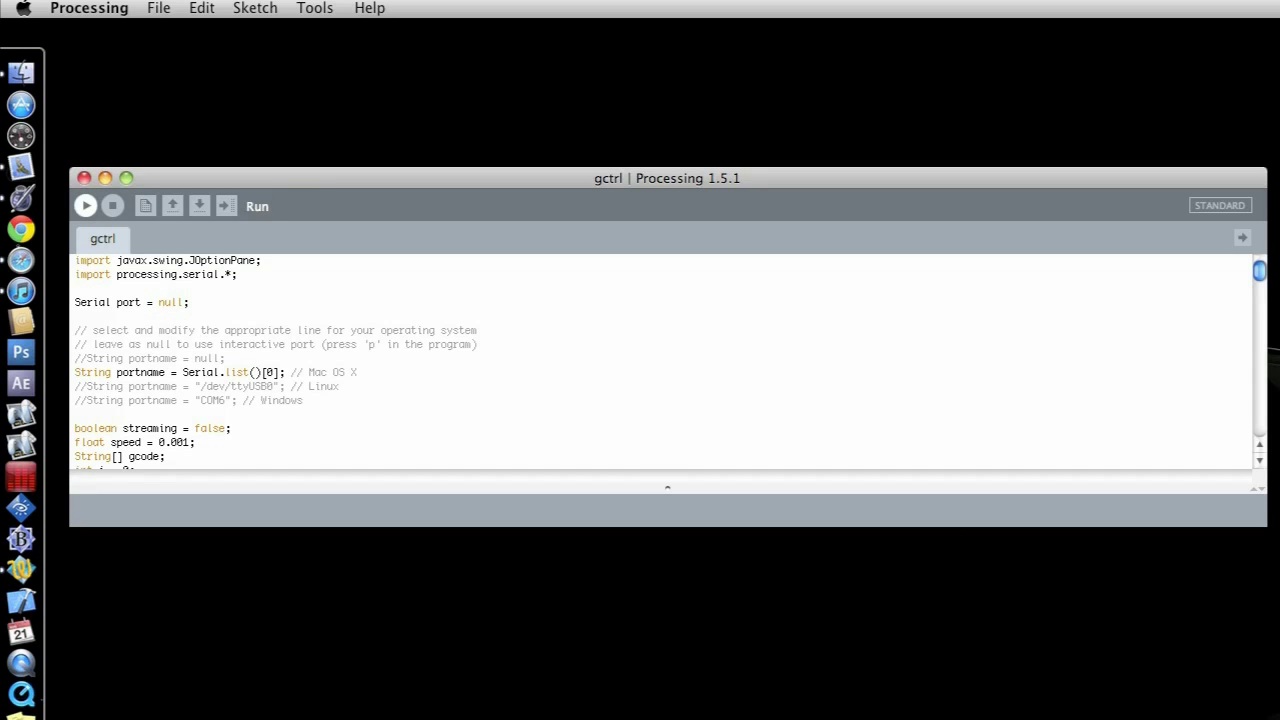
Step: Switch to Processing, run the gctrl sketch, and stream centered_drill1_gcode.txt from the deathstar2_drill_patterns folder
key(super+r)
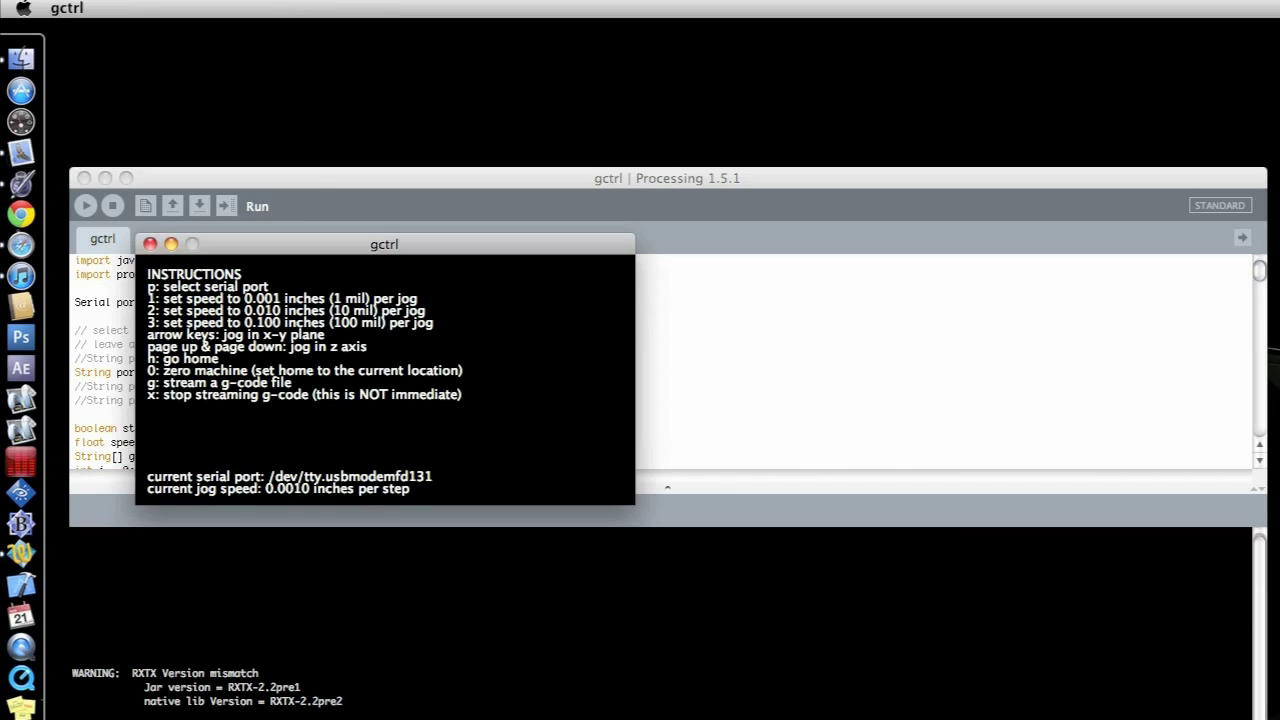
key(g)
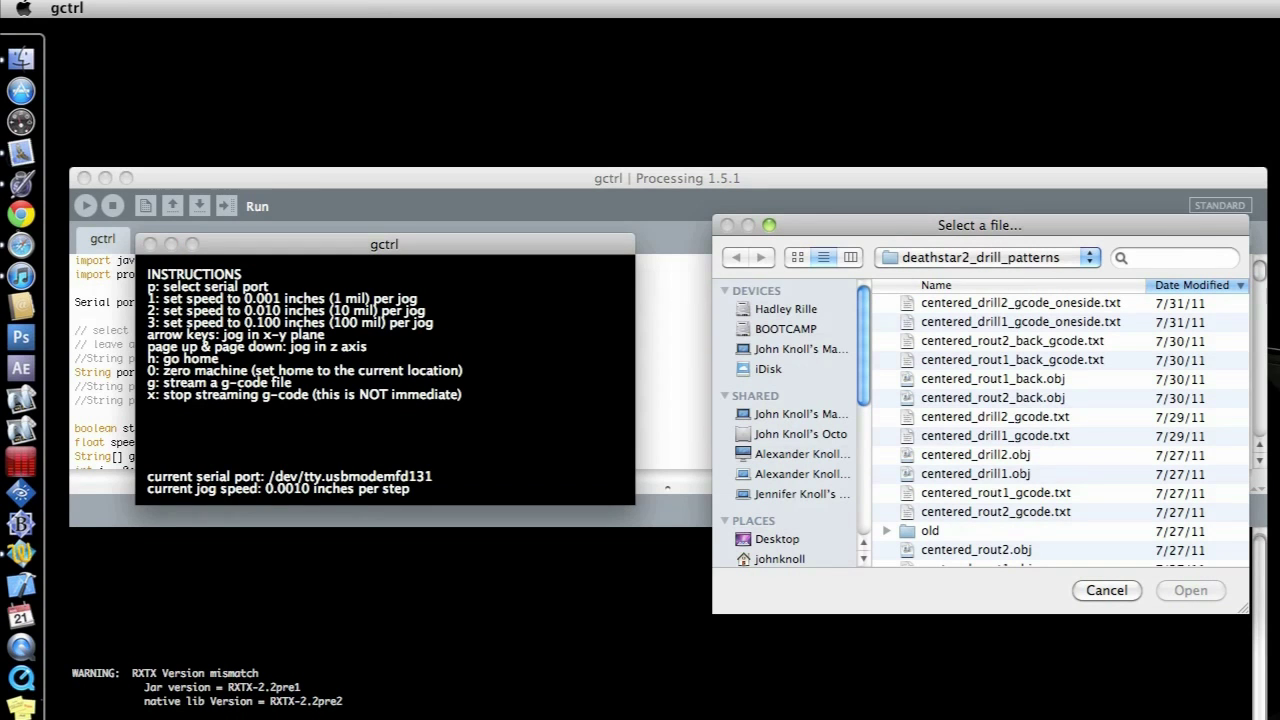
click(975, 474)
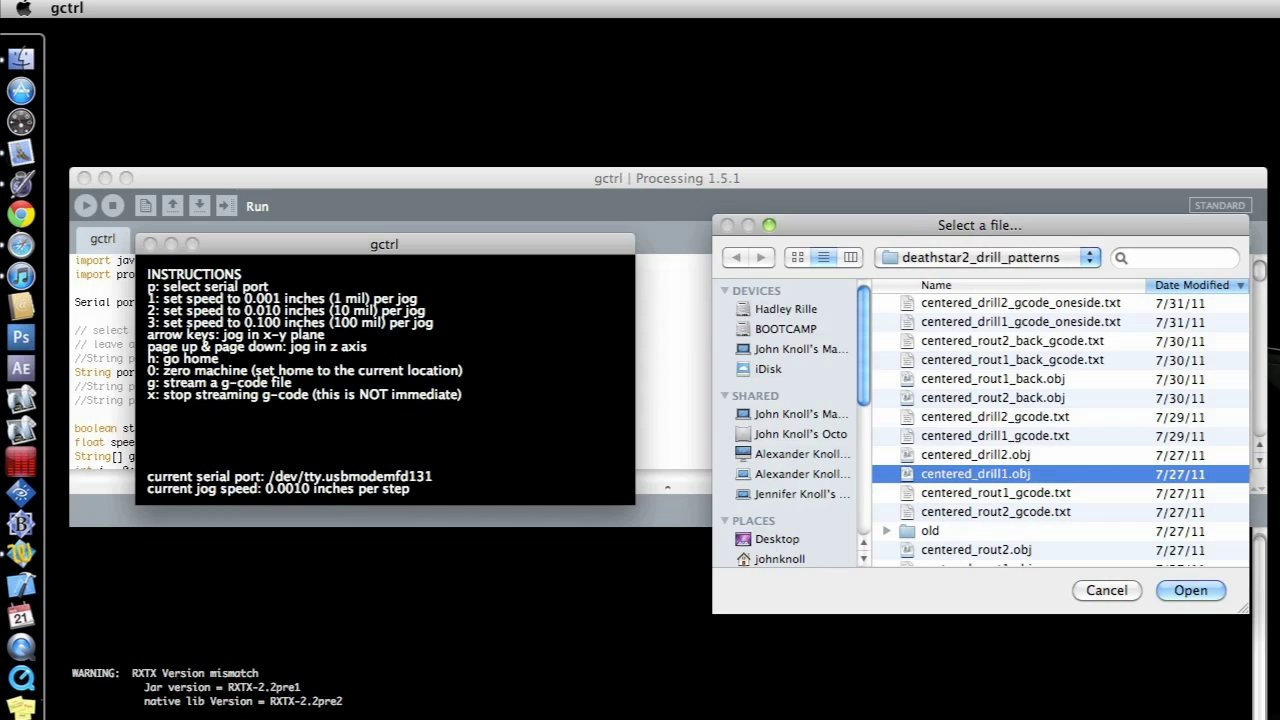
click(995, 436)
key(Return)
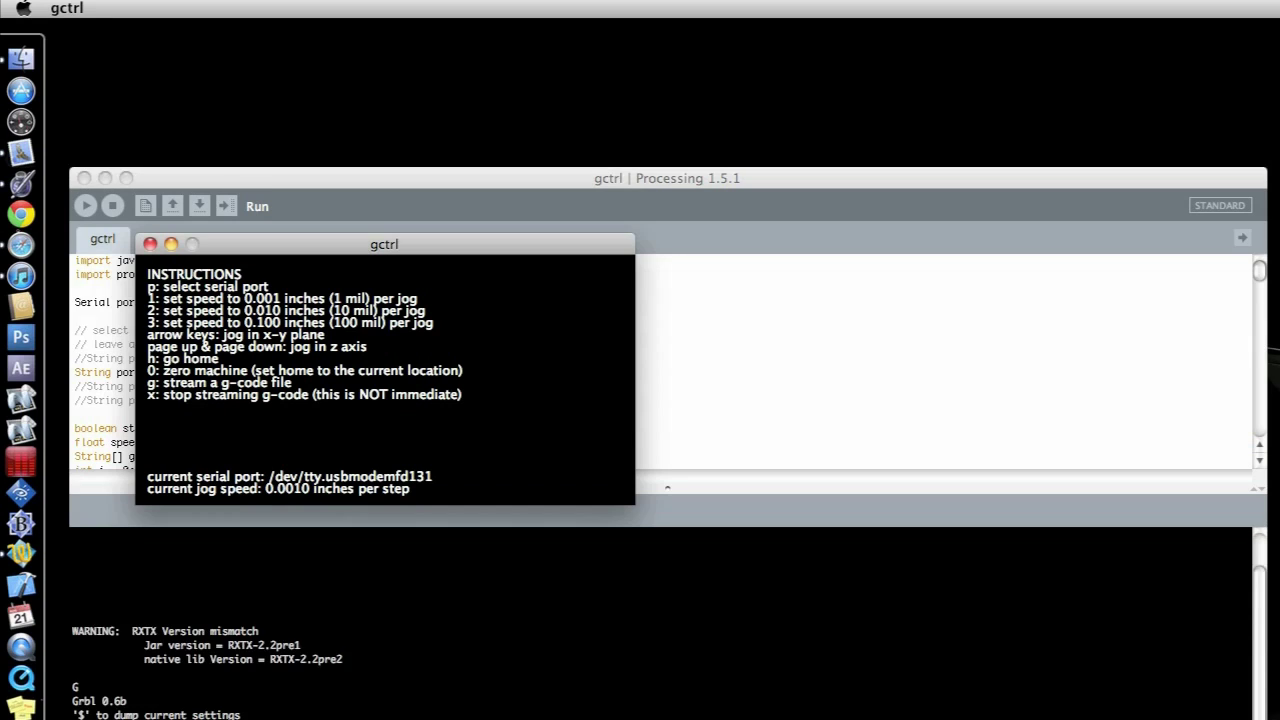